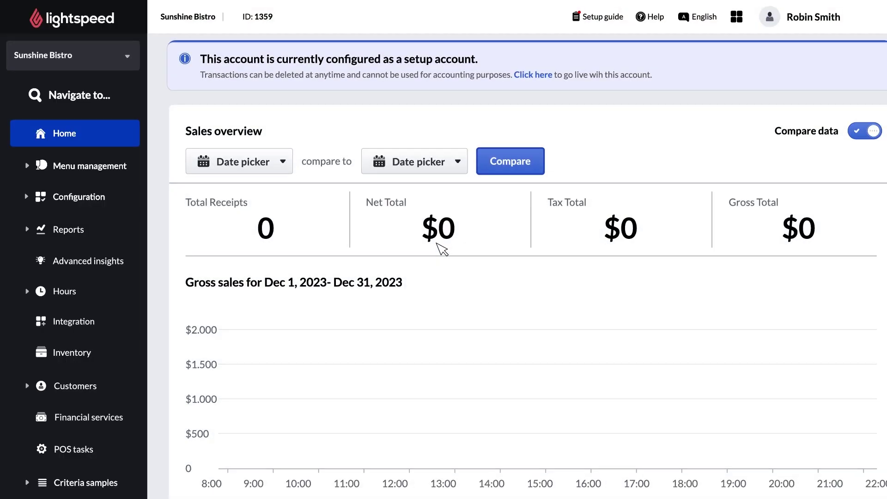
Under Configuration > Printing > Printers, add 'Counter receipt printer' with the Epson M-30 LAN/WiFi driver
{"action": "left_click", "coordinate": [77, 179]}
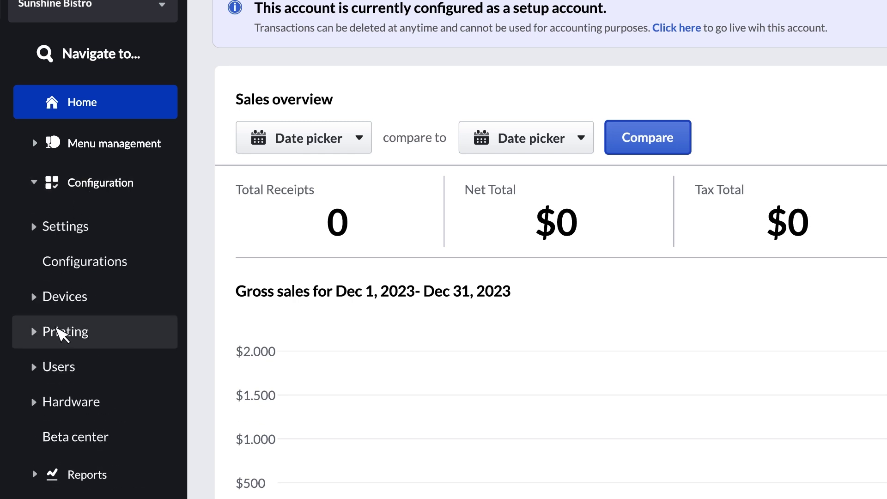
{"action": "left_click", "coordinate": [60, 333]}
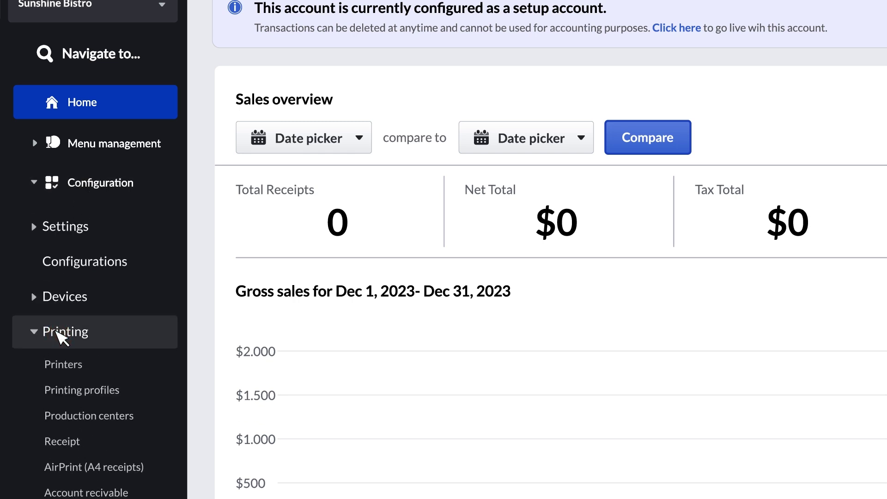
{"action": "left_click", "coordinate": [60, 366]}
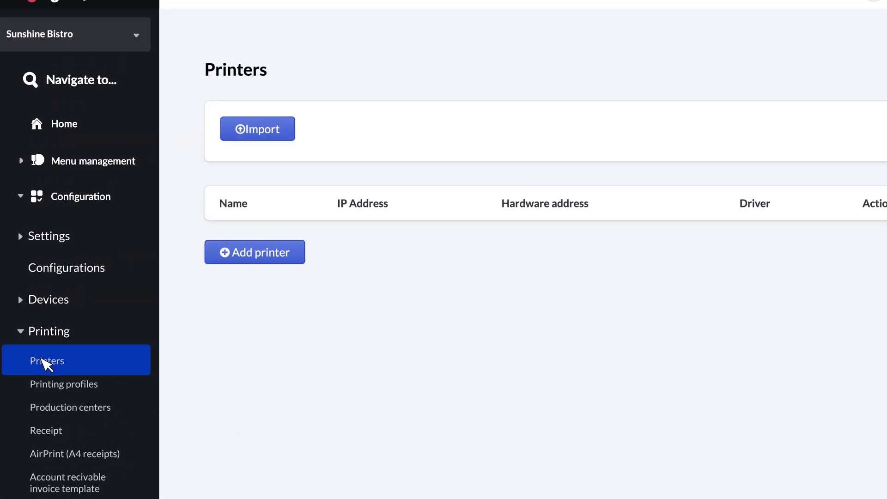
{"action": "left_click", "coordinate": [214, 261]}
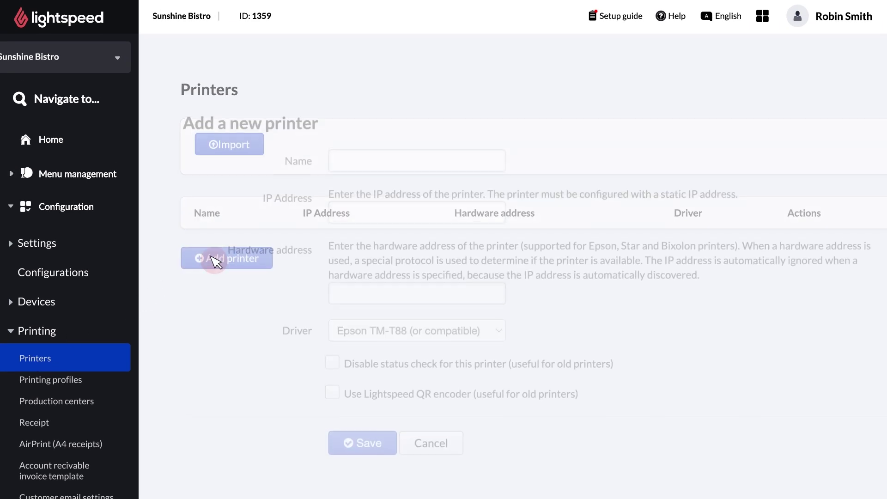
{"action": "left_click", "coordinate": [409, 126]}
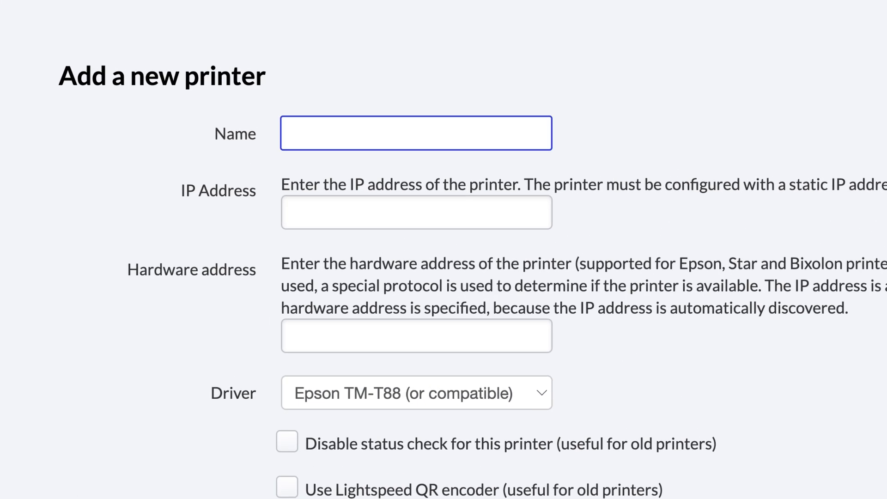
{"action": "type", "text": "Counter re"}
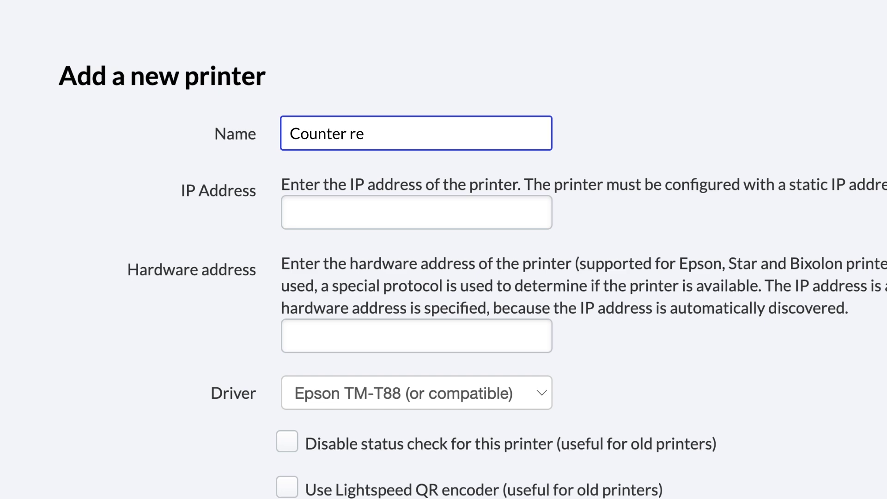
{"action": "type", "text": "ceipt printer"}
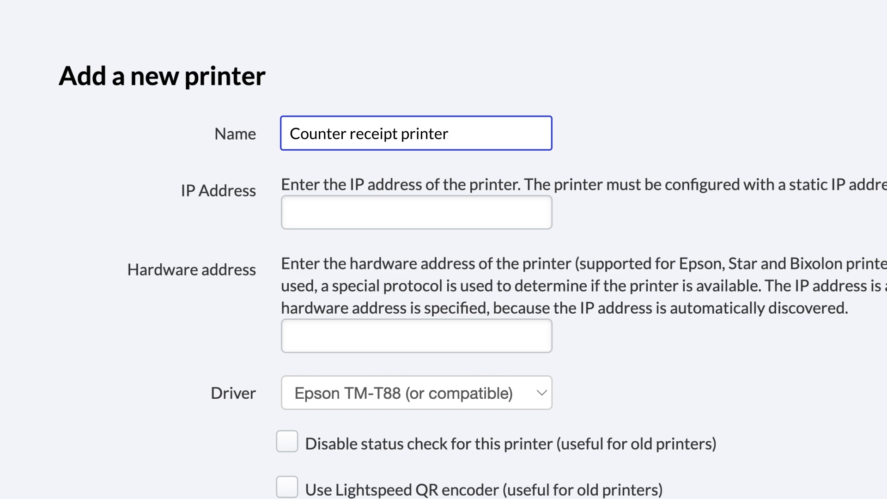
{"action": "scroll", "coordinate": [534, 167], "scroll_direction": "down", "scroll_amount": 5}
{"action": "left_click", "coordinate": [543, 147]}
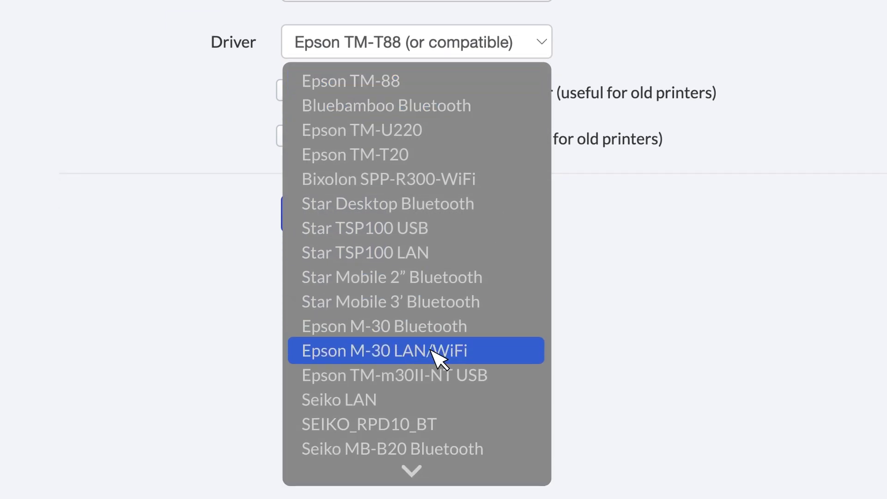
{"action": "left_click", "coordinate": [435, 354]}
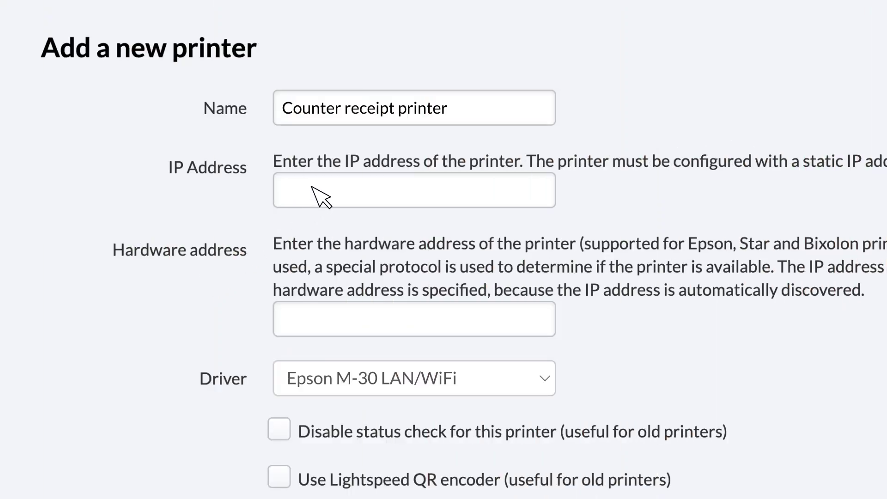
Enter IP address 192.168.2.88 for Counter receipt printer and save it
{"action": "left_click", "coordinate": [313, 187]}
{"action": "type", "text": "2.88"}
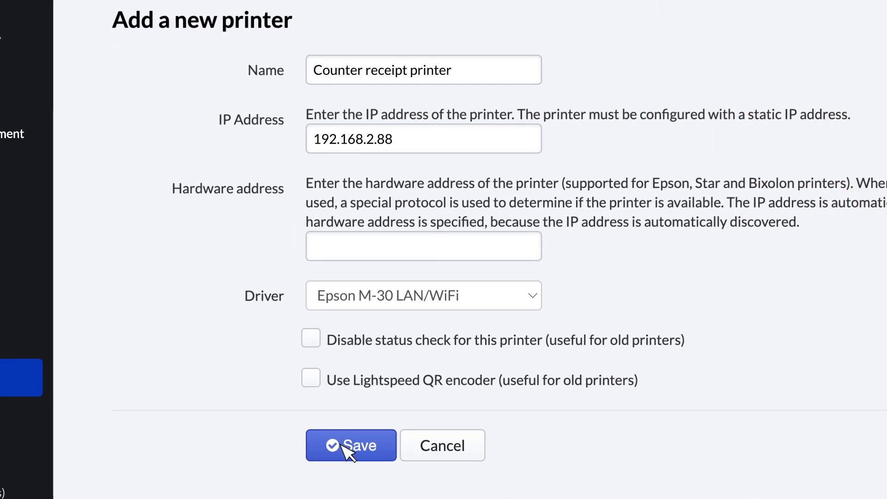
{"action": "left_click", "coordinate": [348, 449]}
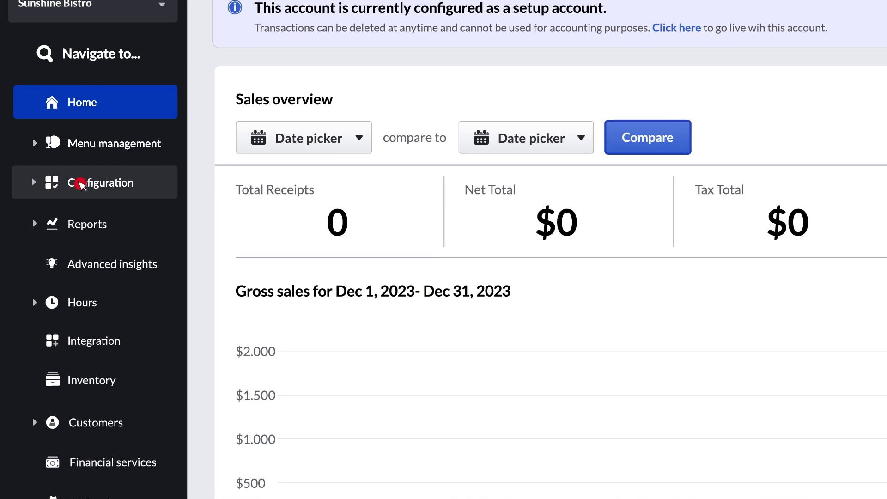
Under Configuration > Devices > Cash drawers, create a drawer named 'Counter Drawer'
{"action": "left_click", "coordinate": [79, 183]}
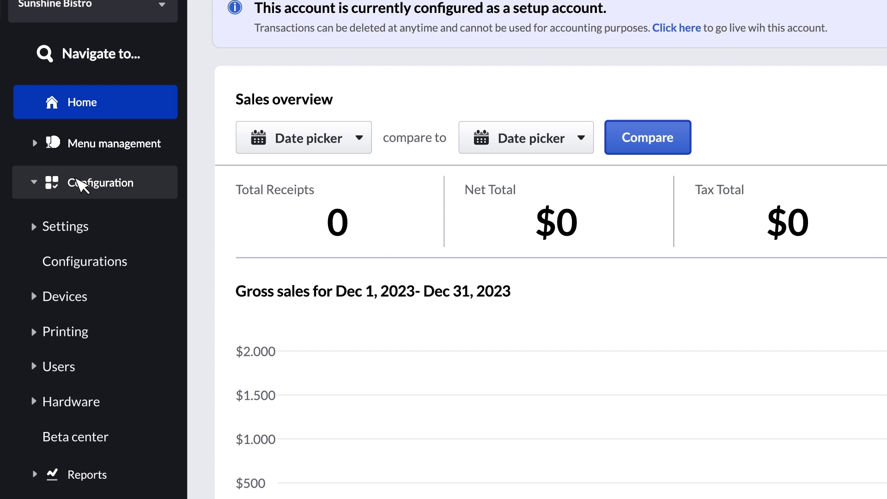
{"action": "left_click", "coordinate": [57, 299]}
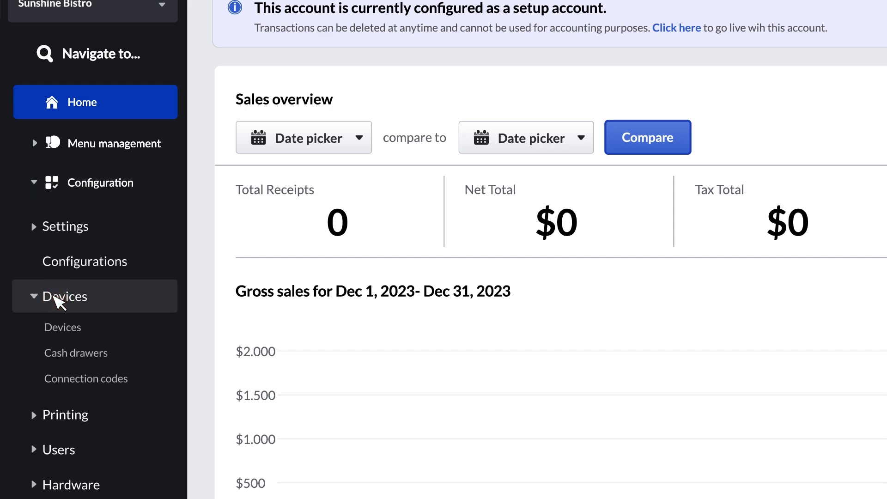
{"action": "left_click", "coordinate": [58, 354]}
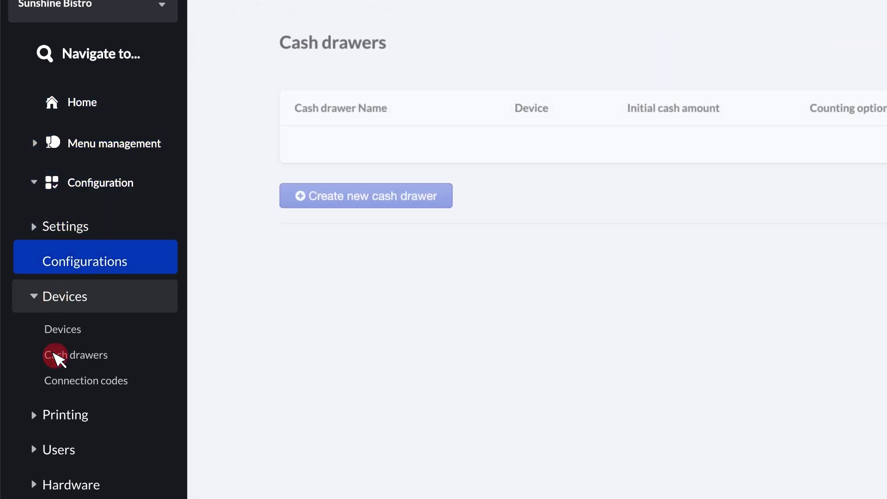
{"action": "left_click", "coordinate": [274, 194]}
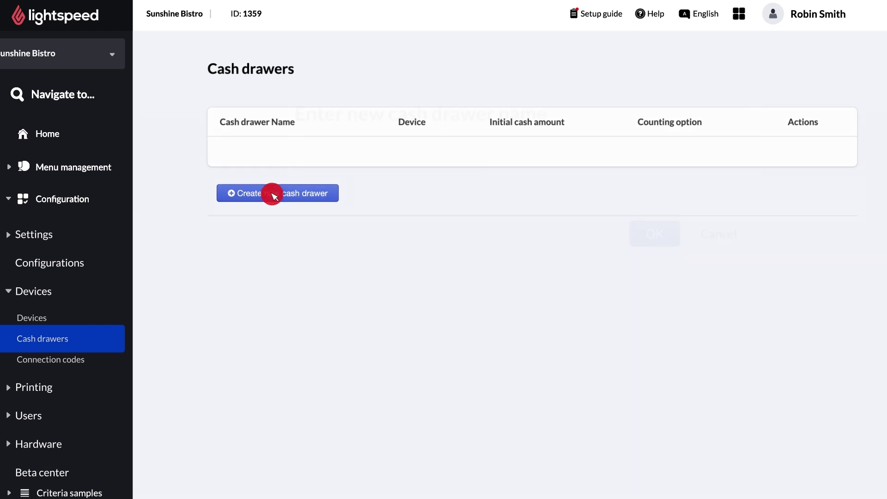
{"action": "left_click", "coordinate": [264, 143]}
{"action": "type", "text": "Counter Drawer"}
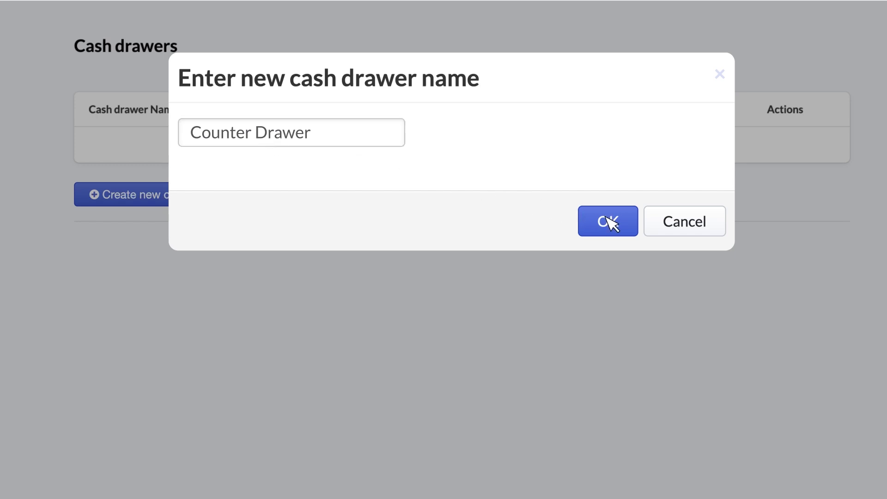
{"action": "left_click", "coordinate": [608, 222]}
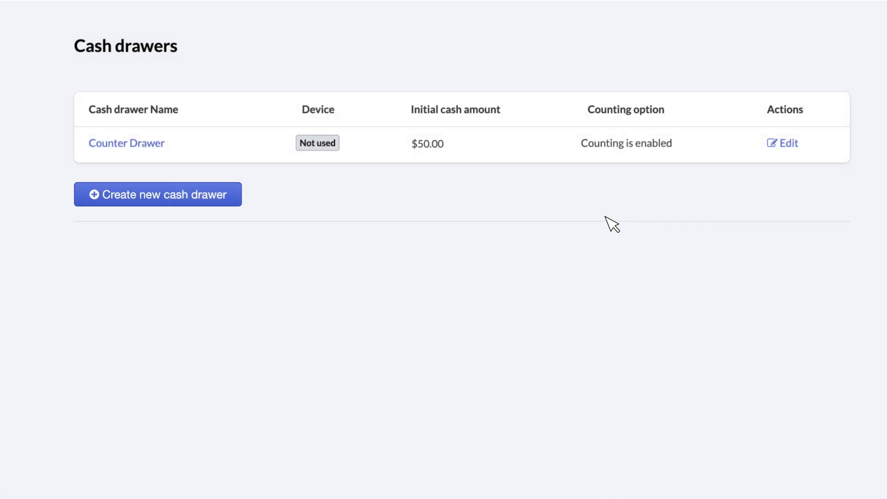
Set Counter Drawer to send drawer commands through the Grill Ticket Printer
{"action": "left_click", "coordinate": [789, 144]}
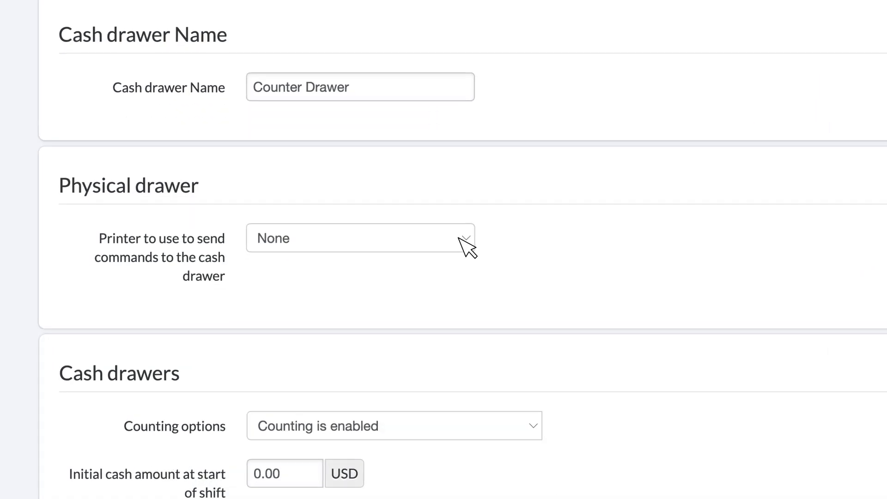
{"action": "left_click", "coordinate": [409, 261]}
{"action": "left_click", "coordinate": [348, 313]}
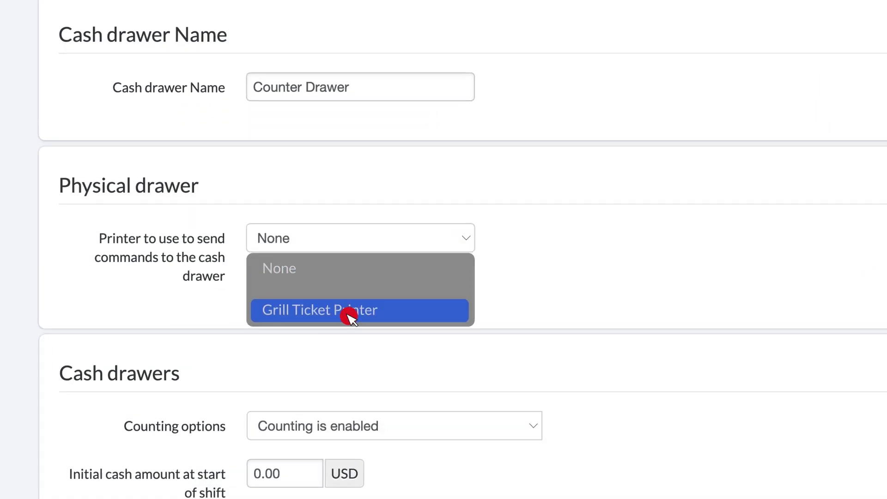
{"action": "scroll", "coordinate": [357, 242], "scroll_direction": "down", "scroll_amount": 5}
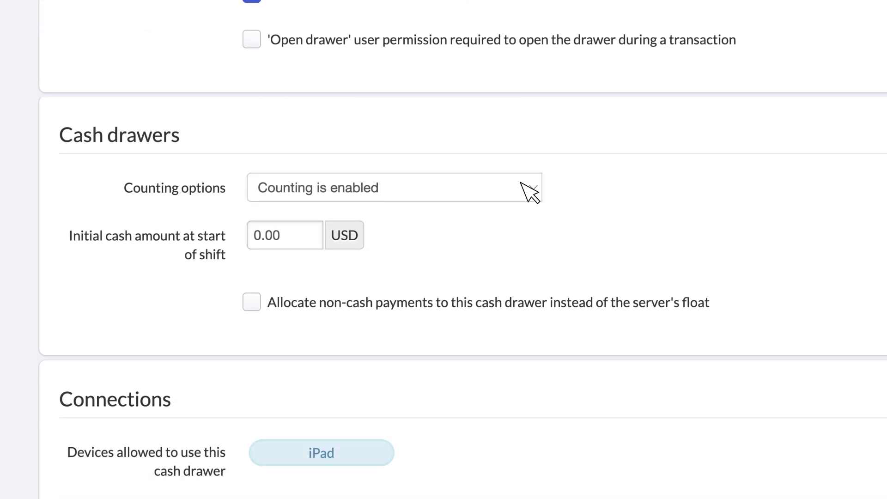
Make cash counting mandatory, set 50.00 USD starting cash, and update the drawer
{"action": "left_click", "coordinate": [531, 184]}
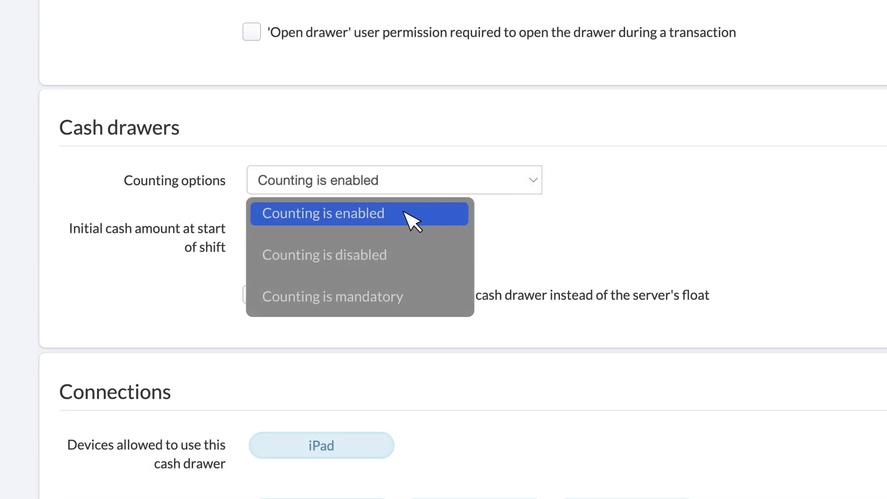
{"action": "left_click", "coordinate": [416, 304]}
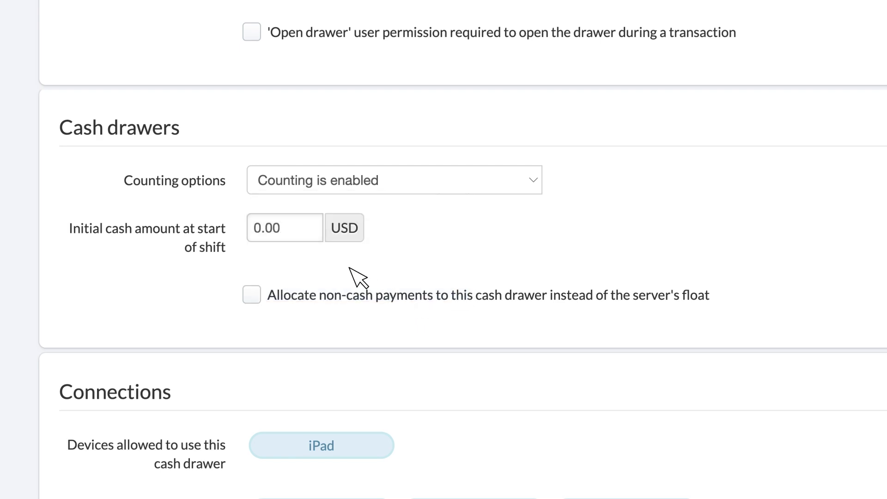
{"action": "left_click", "coordinate": [283, 233]}
{"action": "type", "text": "50.00"}
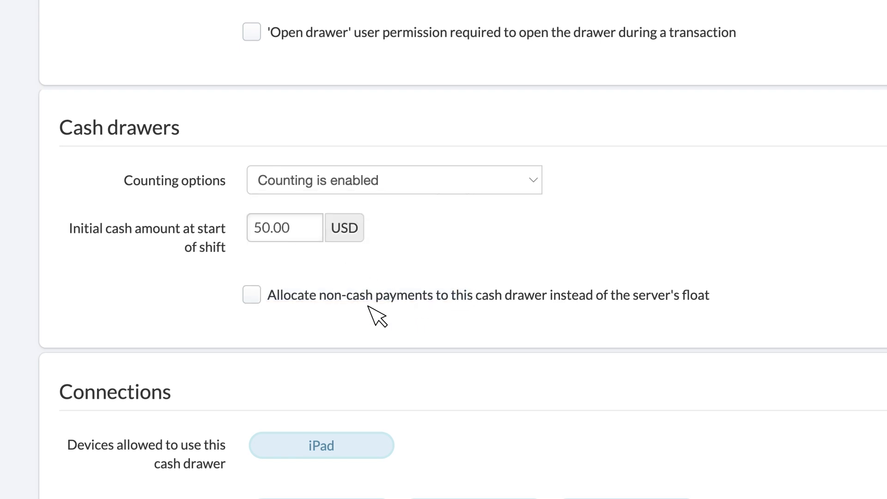
{"action": "scroll", "coordinate": [370, 308], "scroll_direction": "down", "scroll_amount": 5}
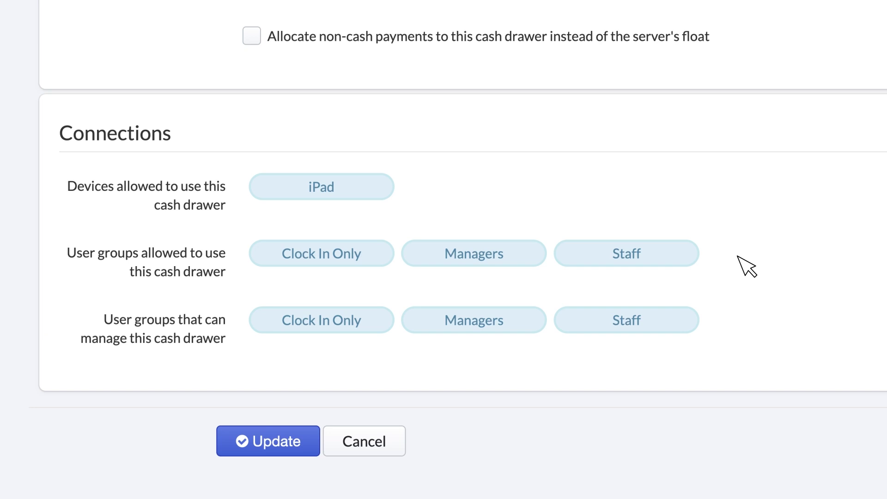
{"action": "left_click", "coordinate": [263, 445]}
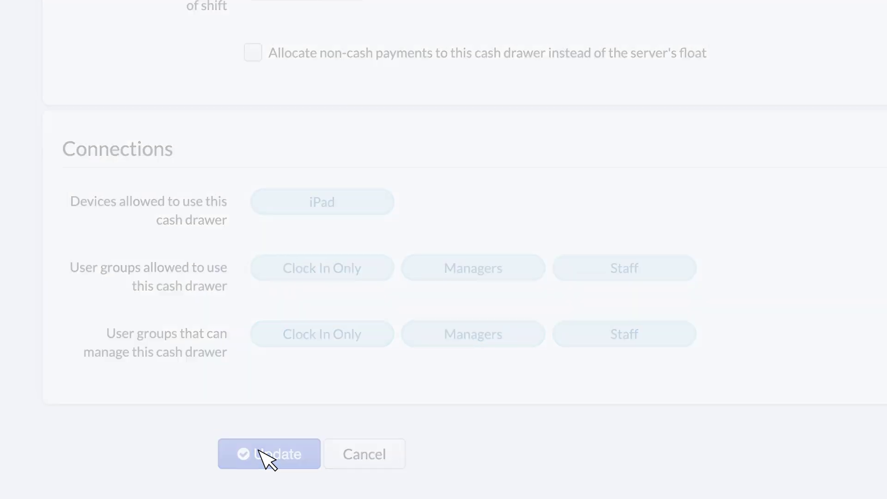